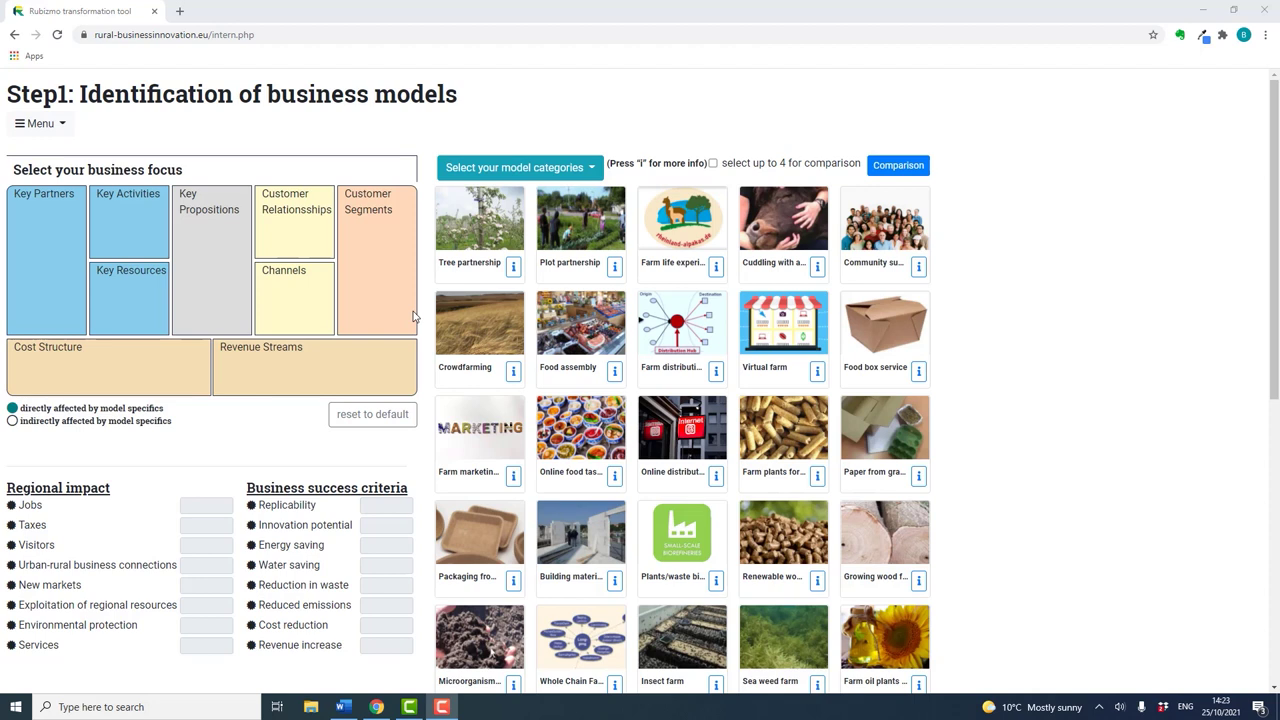
Step: Filter the model gallery to the Online marketing category, leaving 11 models including Crowdfarming and Microfarms
scroll(390, 330, down, 1)
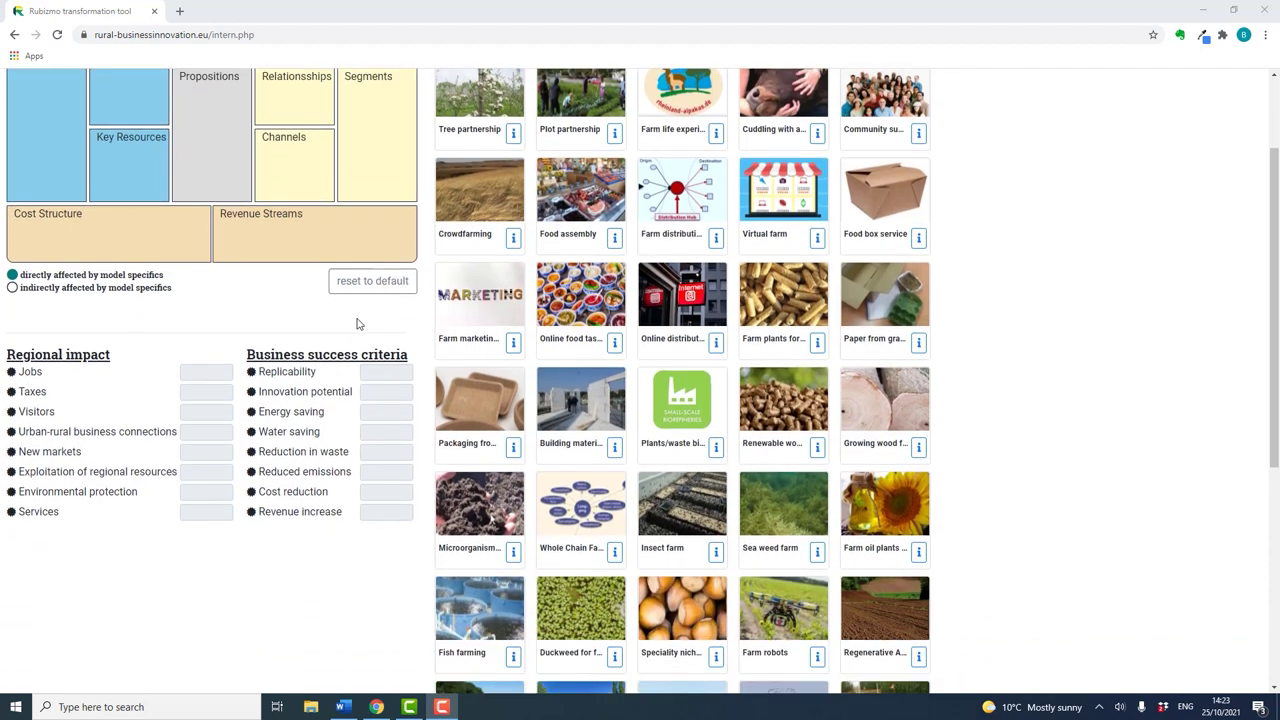
mouse_move(314, 421)
scroll(497, 323, up, 2)
click(580, 168)
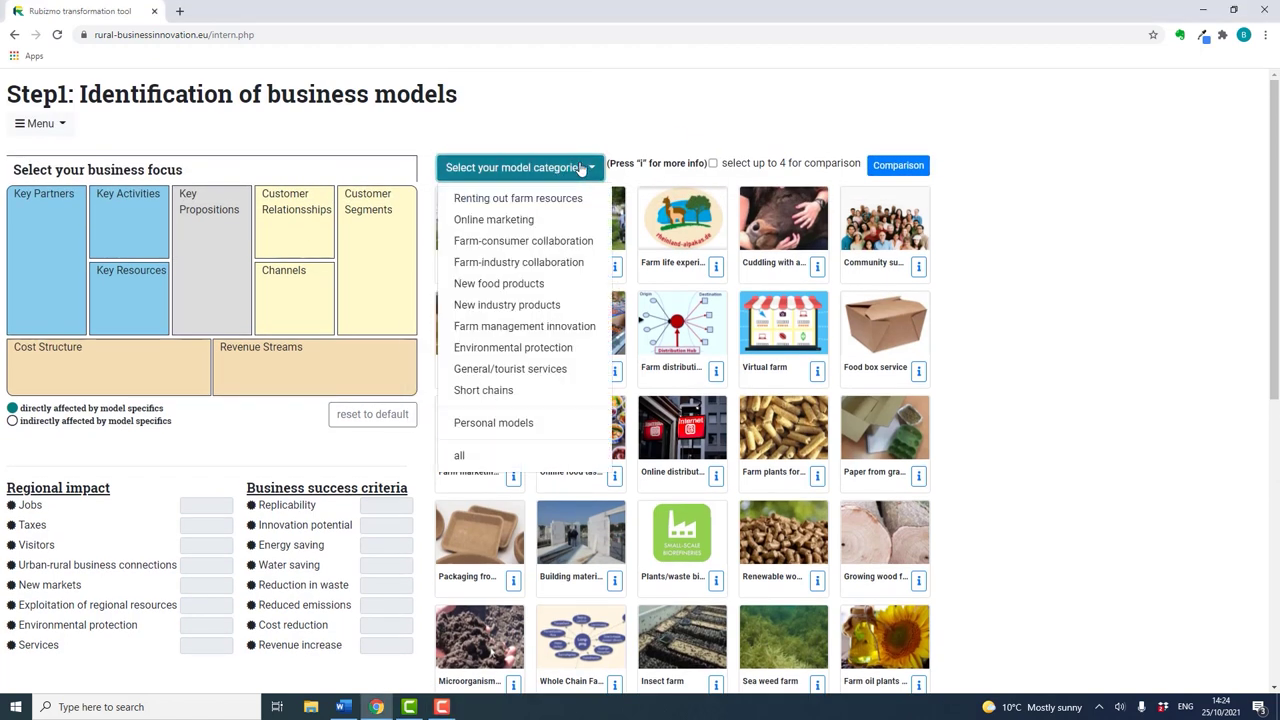
click(514, 221)
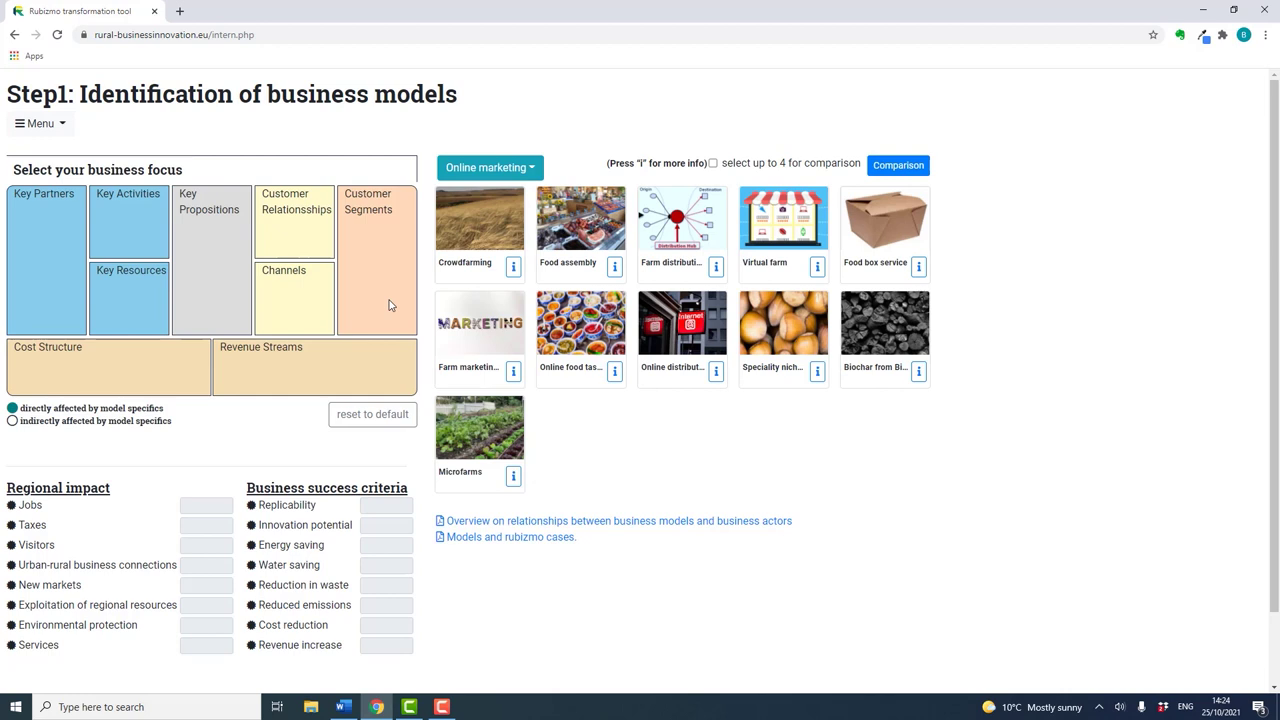
Step: Highlight the Customer Segments cell so non-matching models fade, then bring up Crowdfarming's description
click(390, 305)
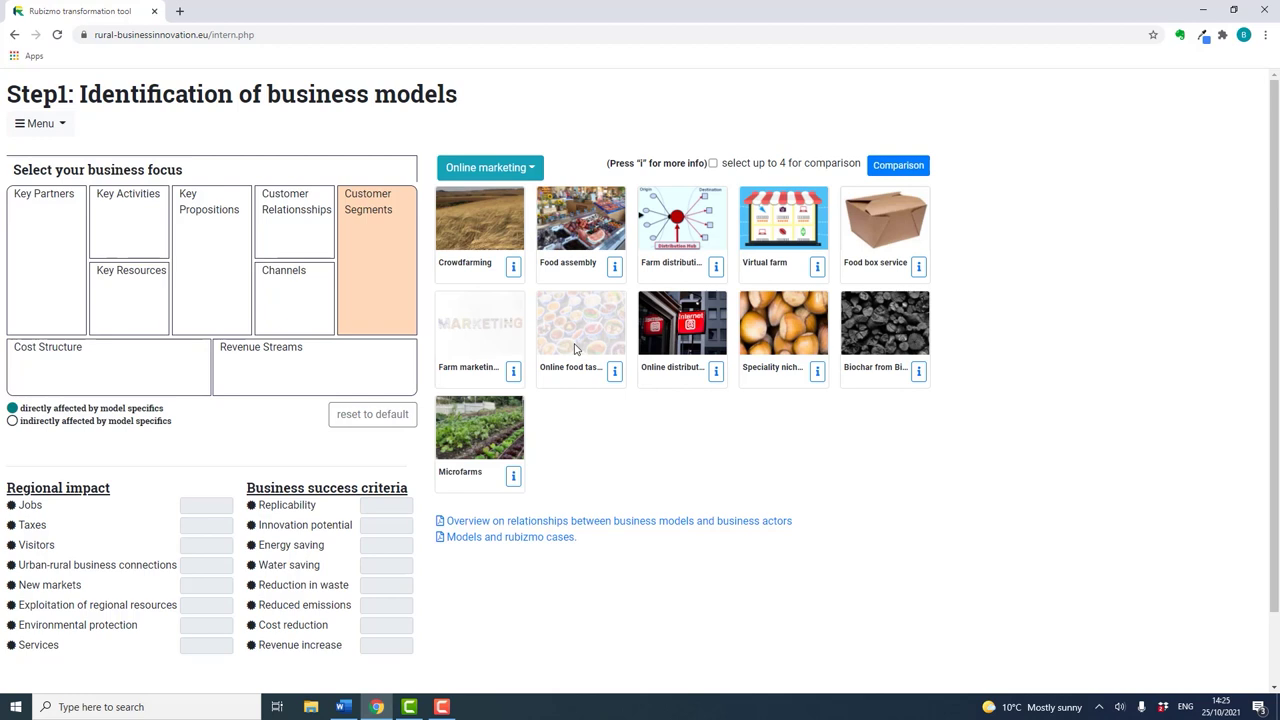
mouse_move(822, 272)
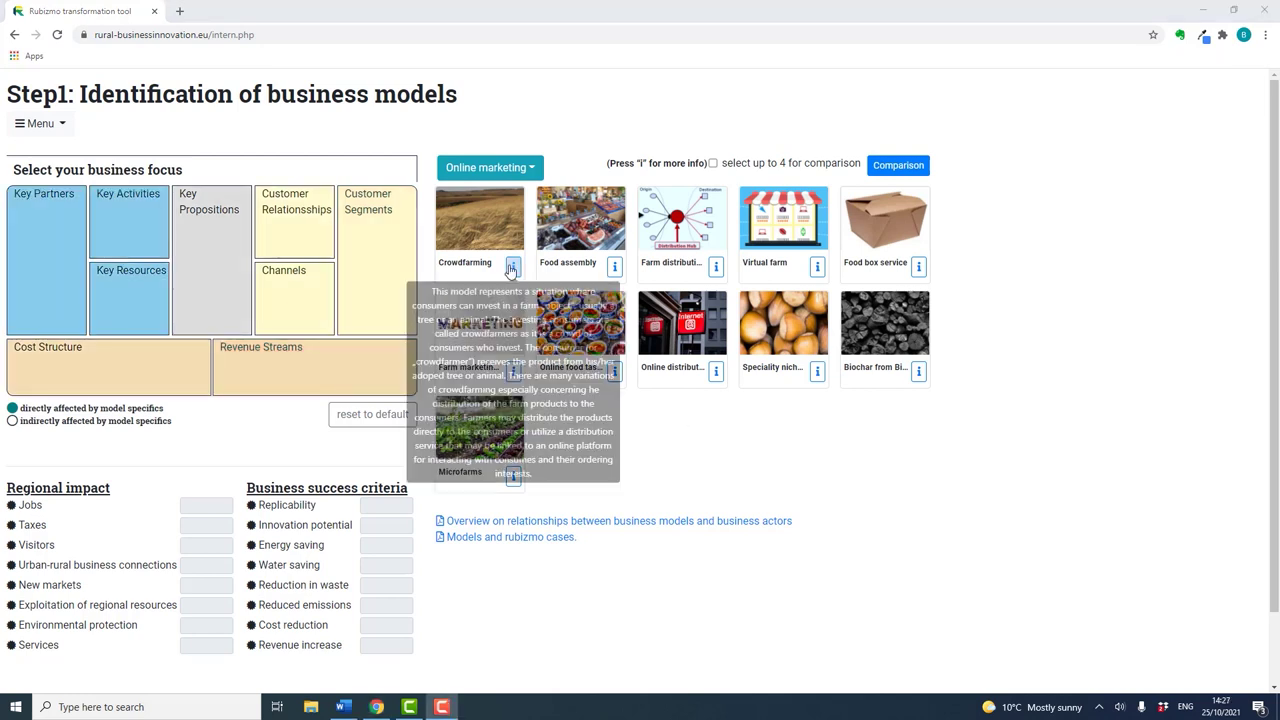
Step: Select Crowdfarming to mark its affected canvas blocks and show its impact and success ratings
click(471, 222)
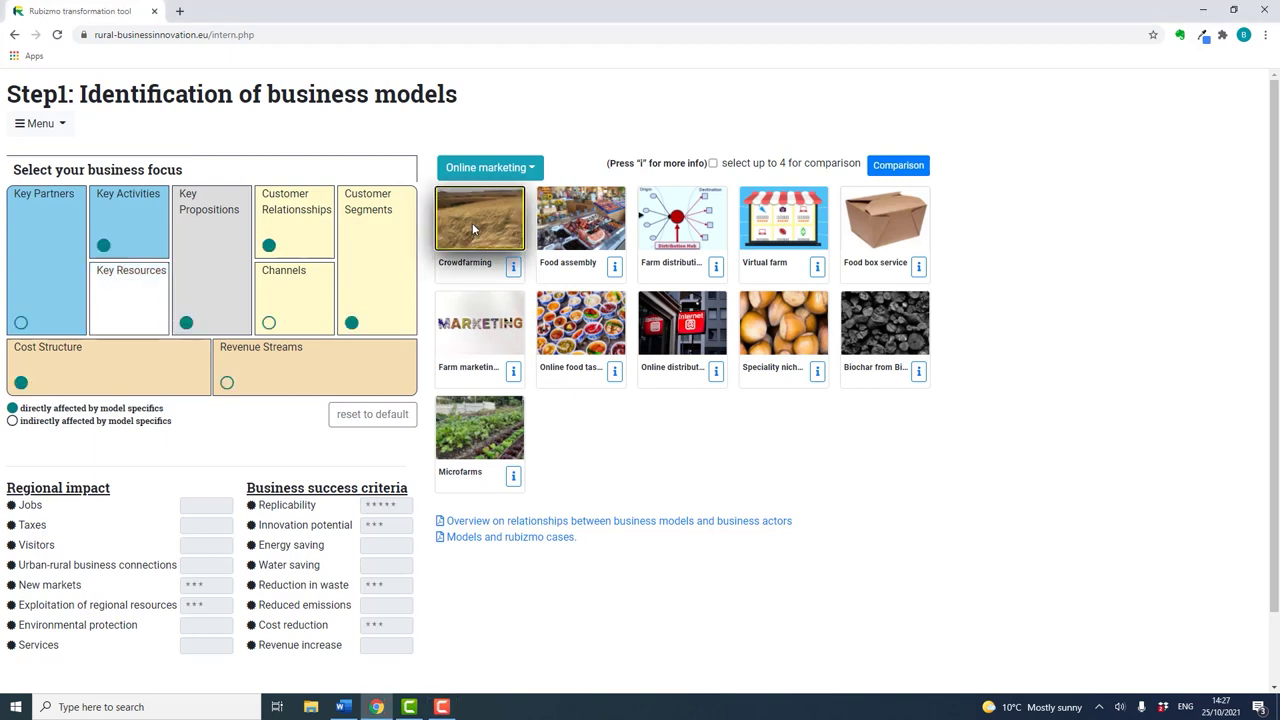
click(397, 268)
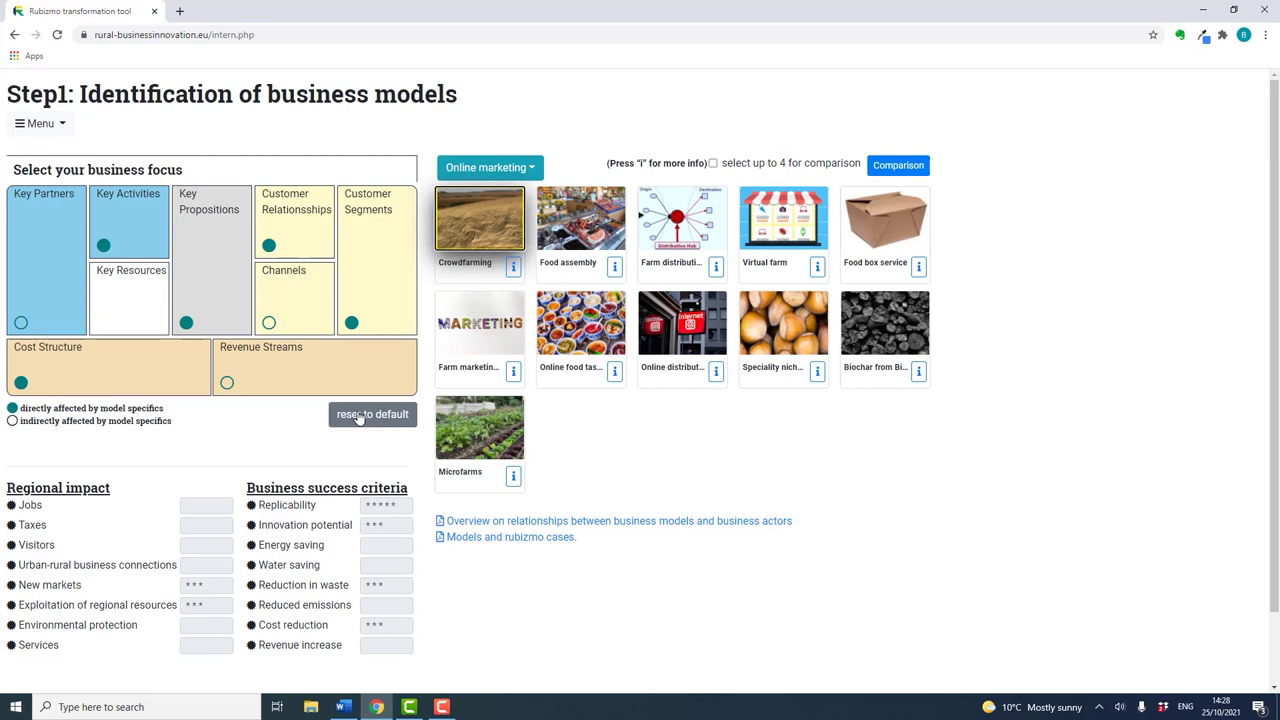
Step: Reset the Crowdfarming selection to default and return to the main service page
click(359, 418)
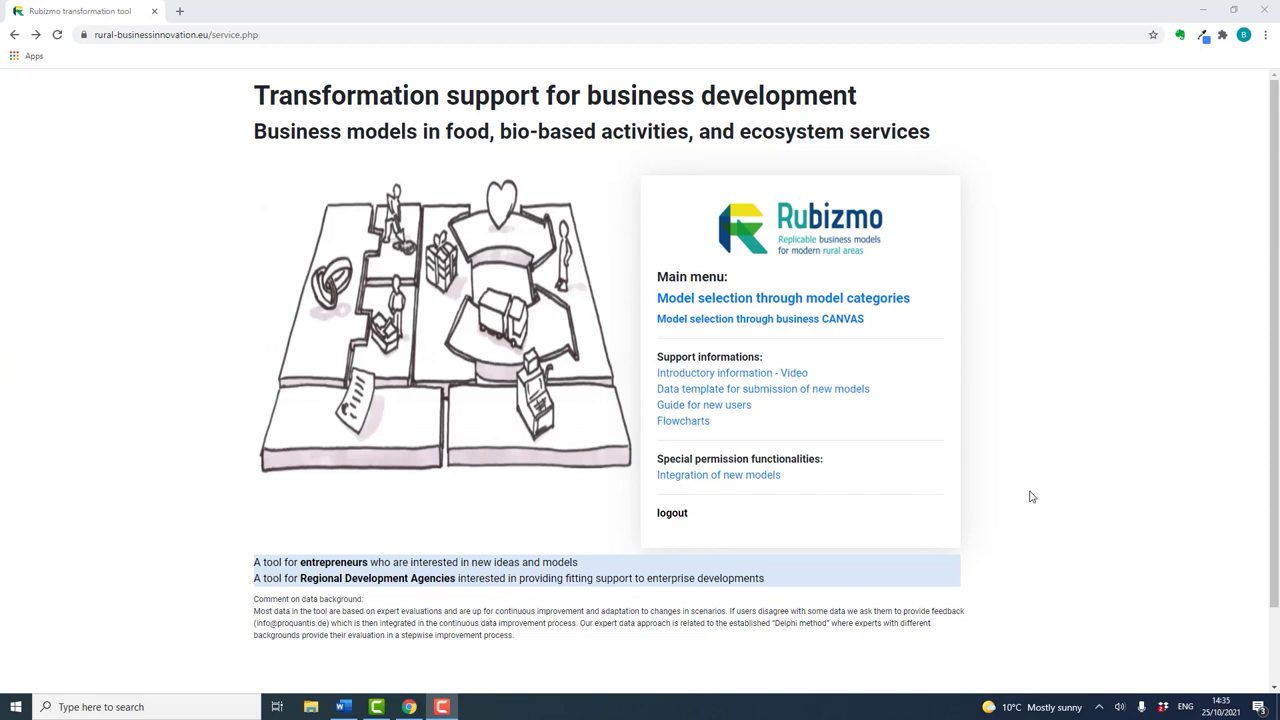
Step: Choose models through the business CANVAS with customer and revenue interests ticked, then continue to Step1
click(835, 320)
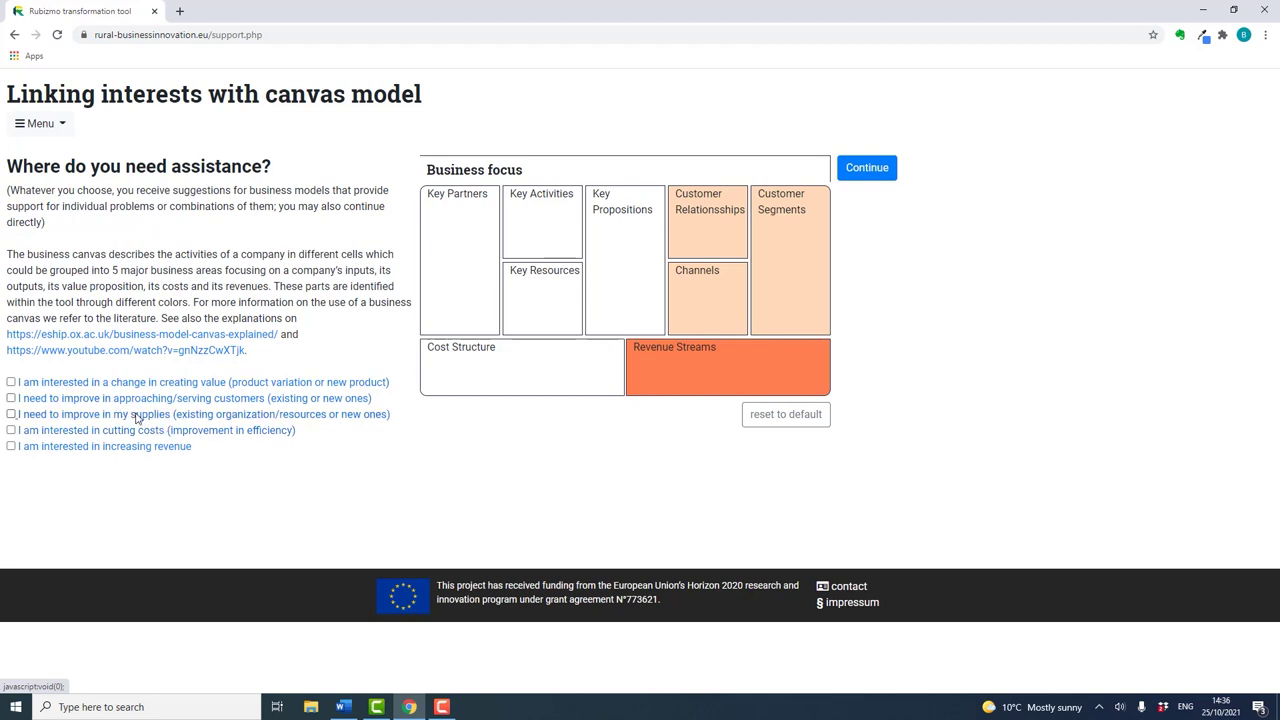
click(11, 398)
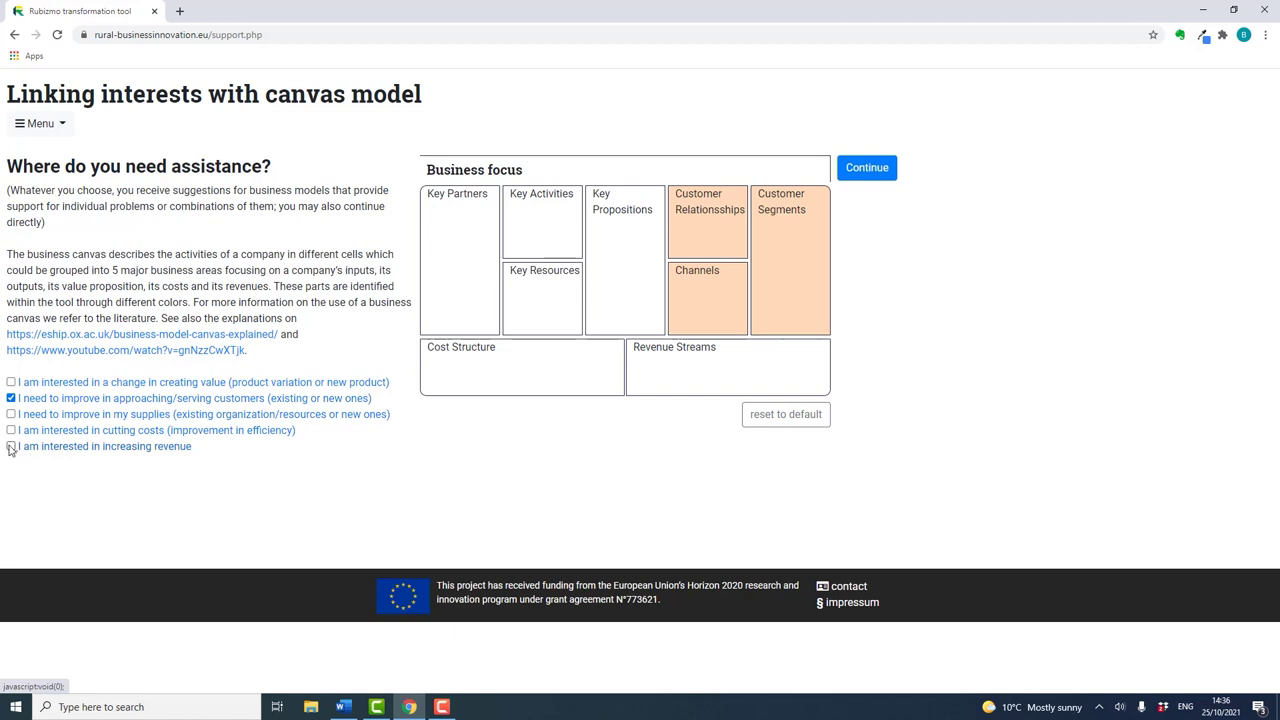
click(11, 447)
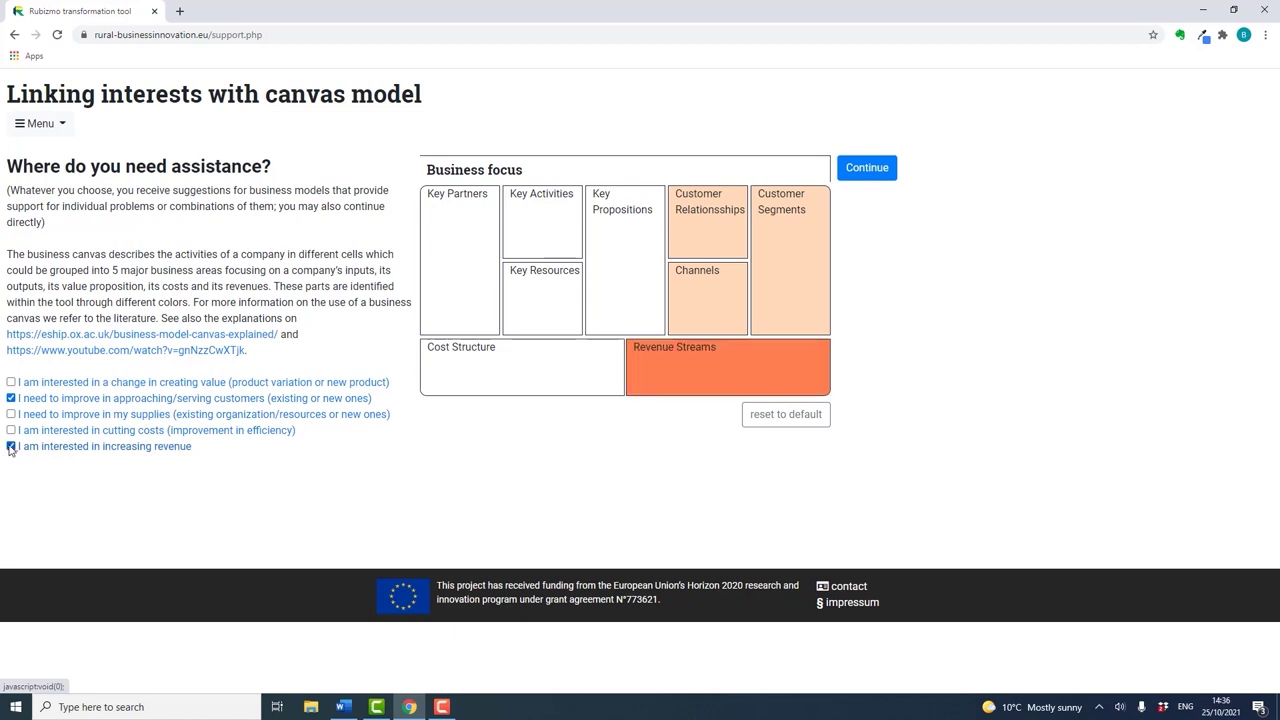
click(884, 181)
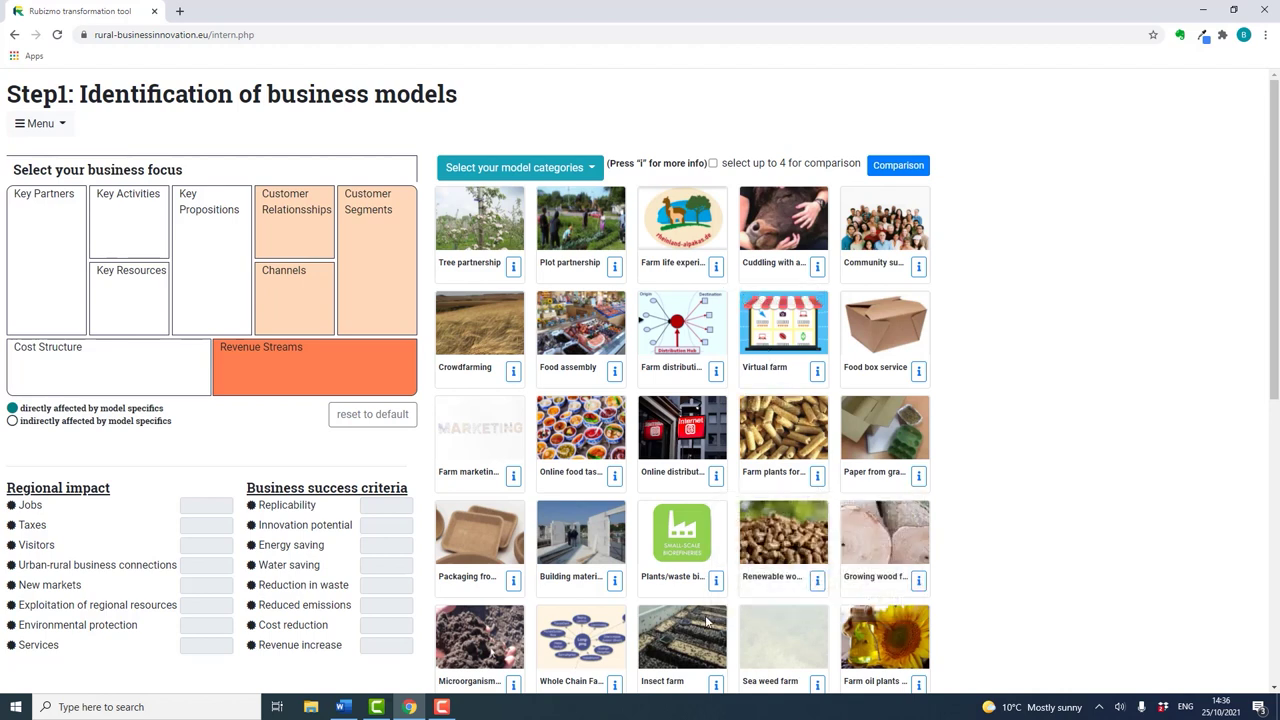
Step: Scroll down through the model grid and back up to the default-coloured canvas
scroll(706, 622, down, 1)
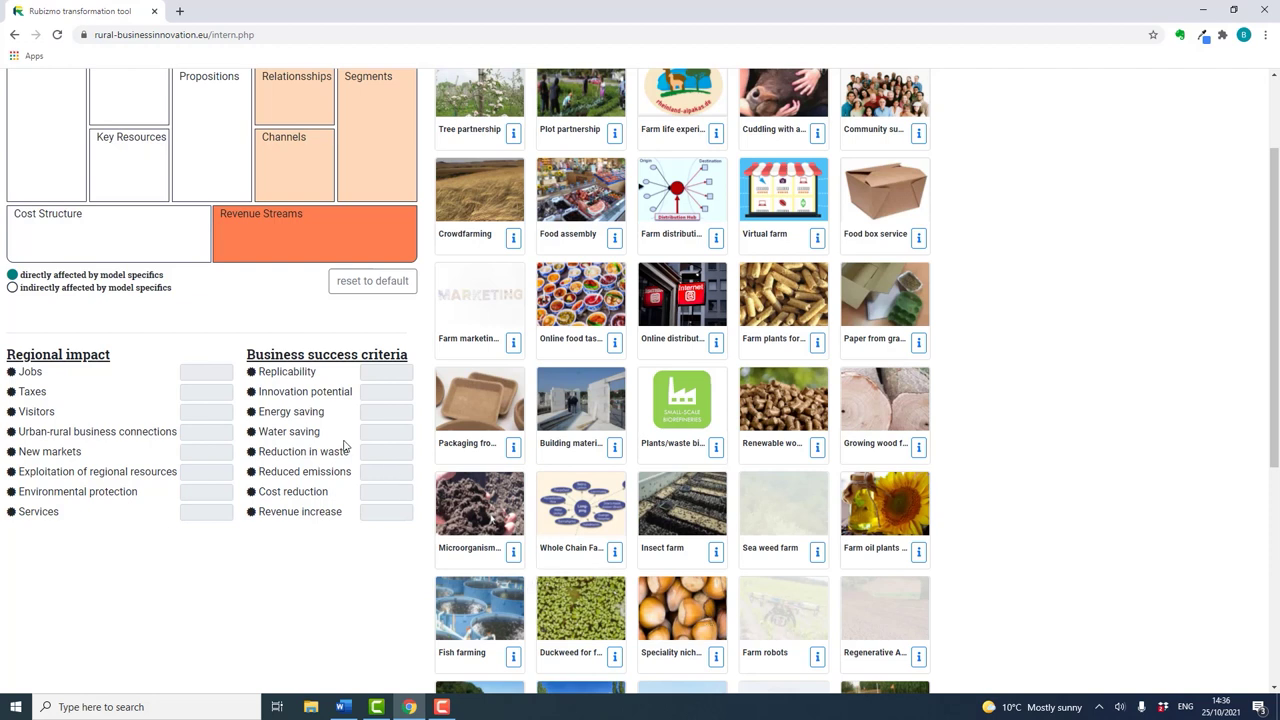
scroll(345, 445, up, 3)
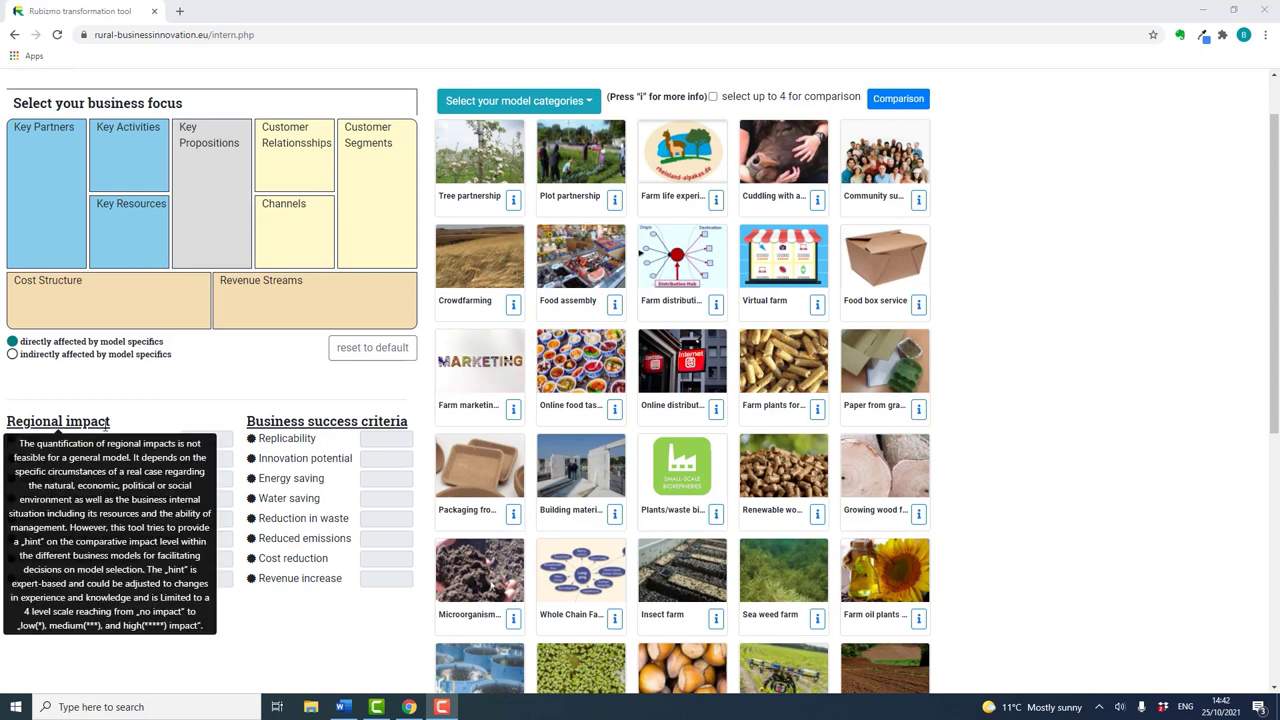
mouse_move(329, 417)
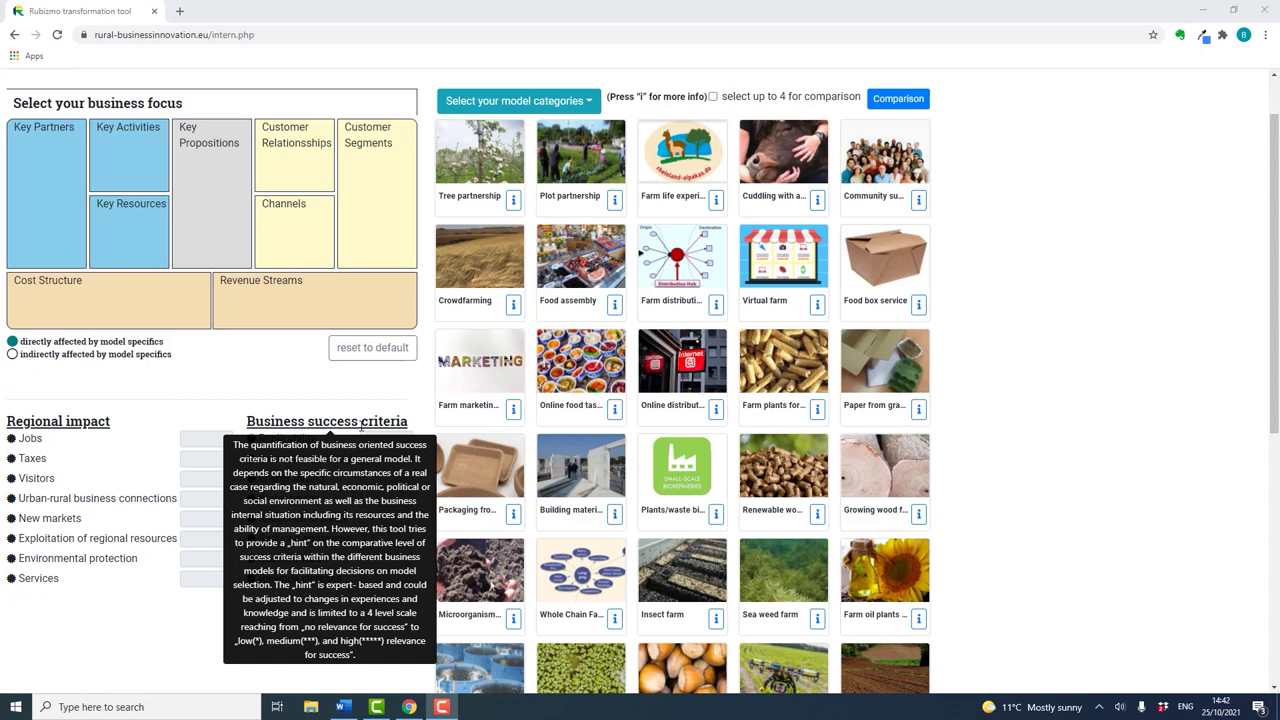
mouse_move(93, 432)
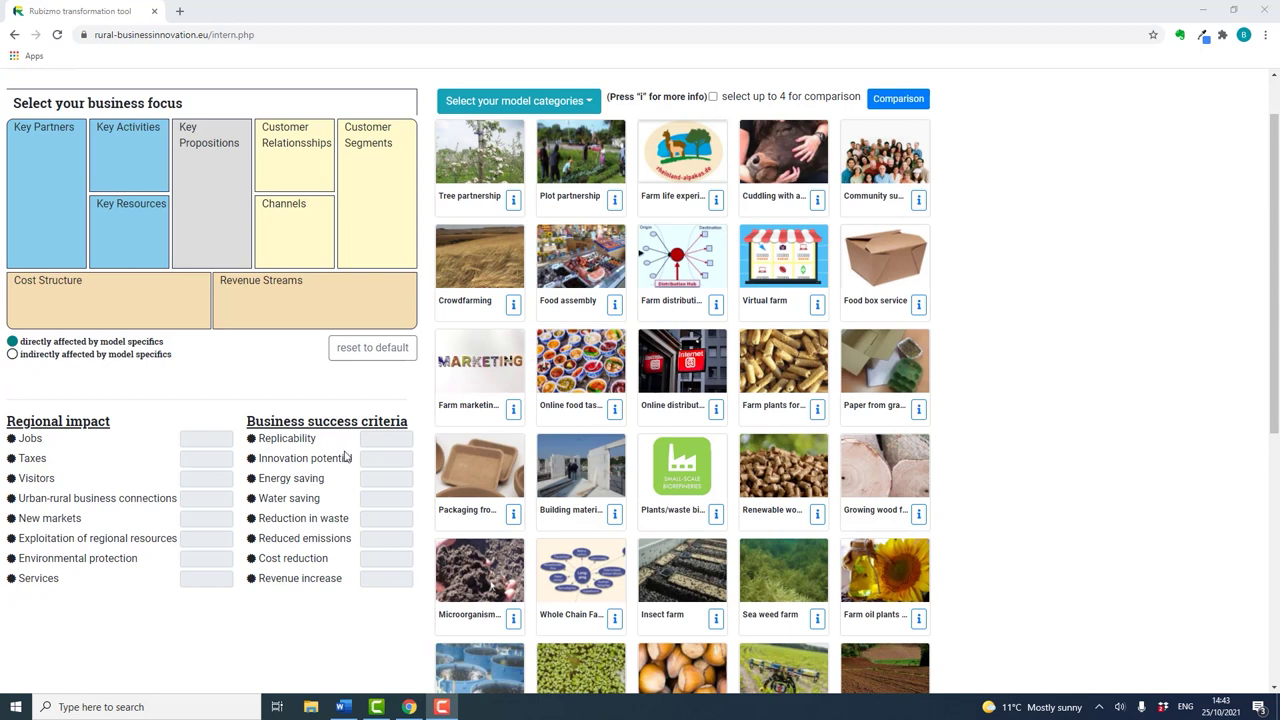
Step: Highlight Customer Segments and select Food box service to show its canvas effects and ratings
click(360, 238)
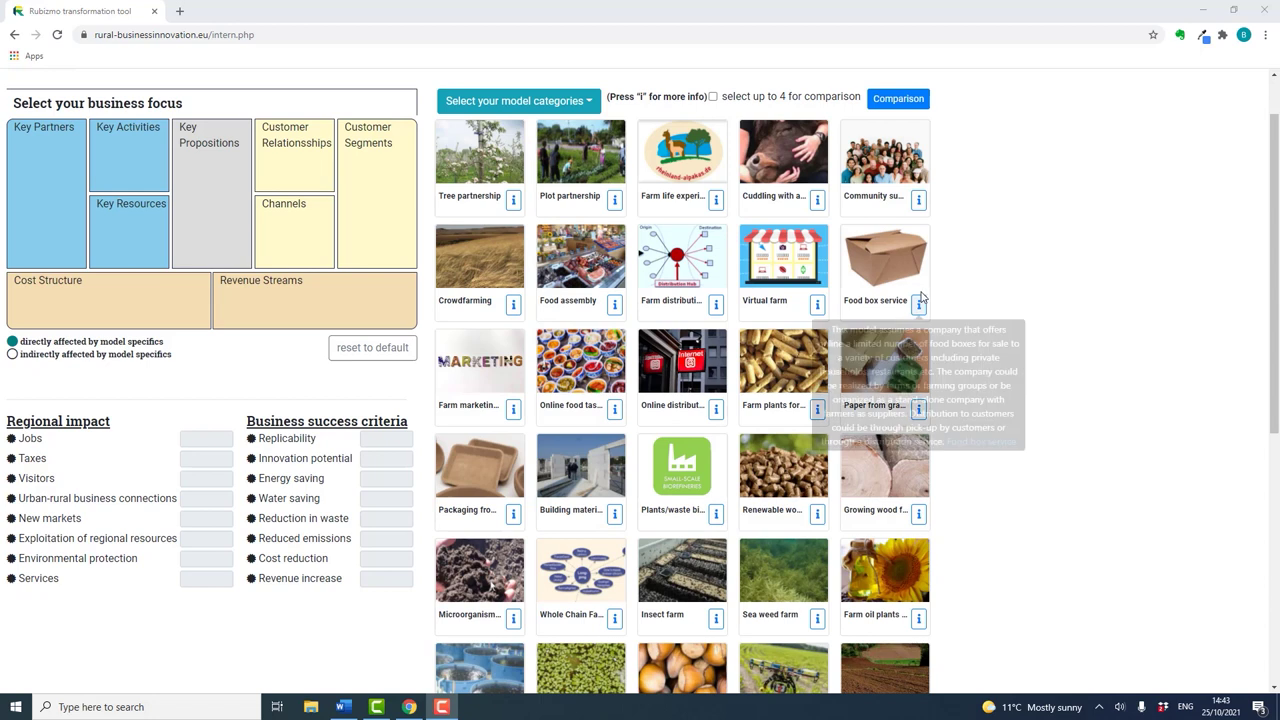
click(869, 254)
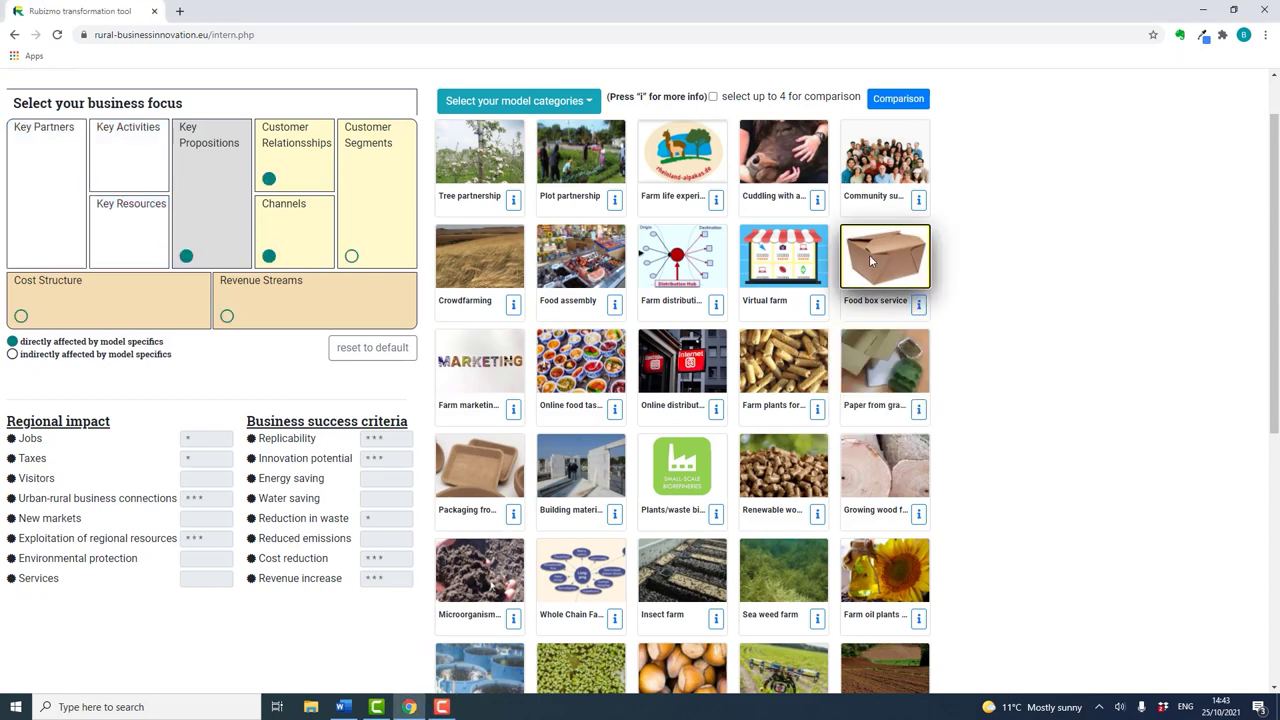